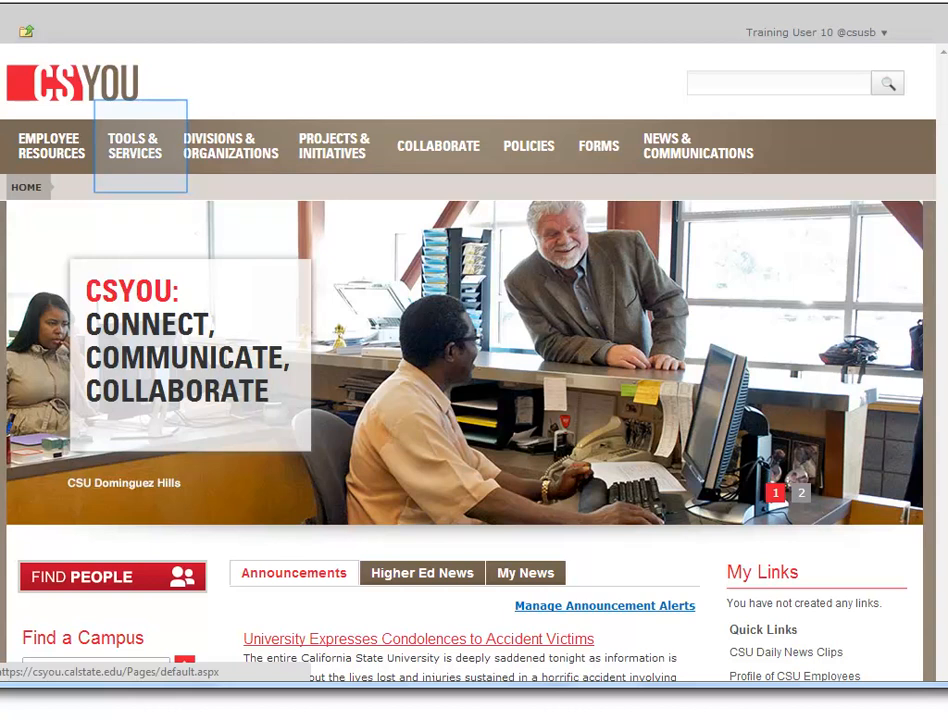
- Start a new purchasing requisition for business unit SBCMP in Oracle PeopleSoft
{"action": "mouse_move", "coordinate": [134, 146]}
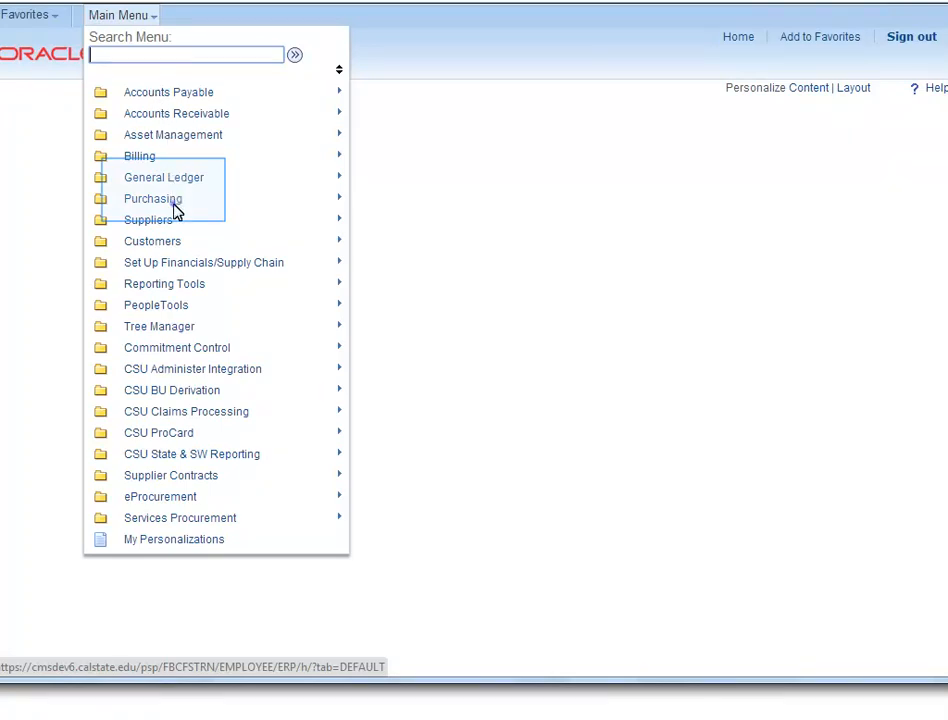
{"action": "mouse_move", "coordinate": [175, 202]}
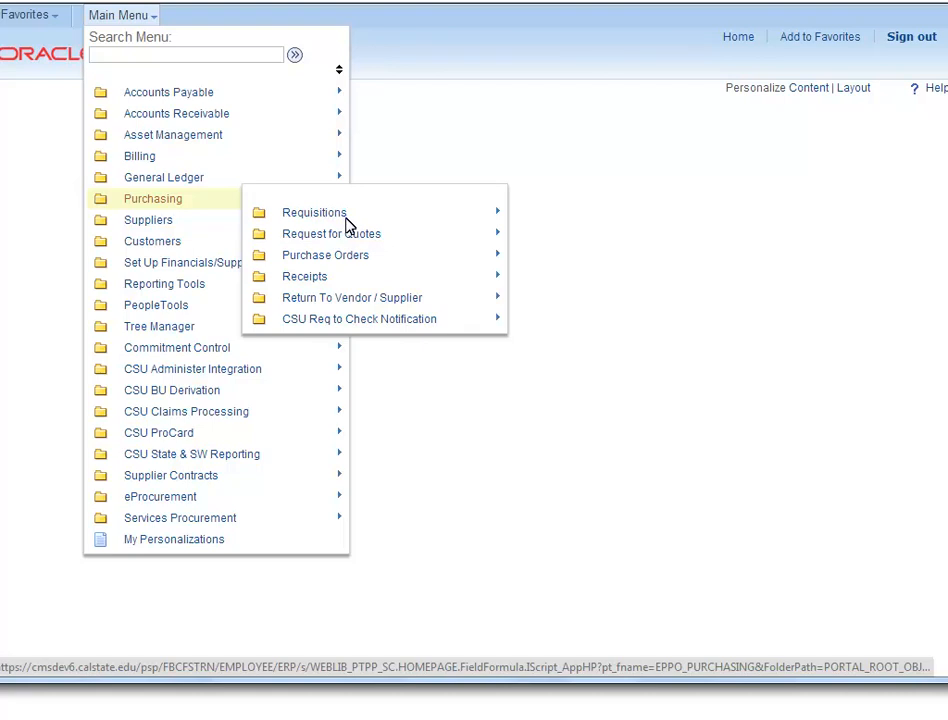
{"action": "mouse_move", "coordinate": [347, 220]}
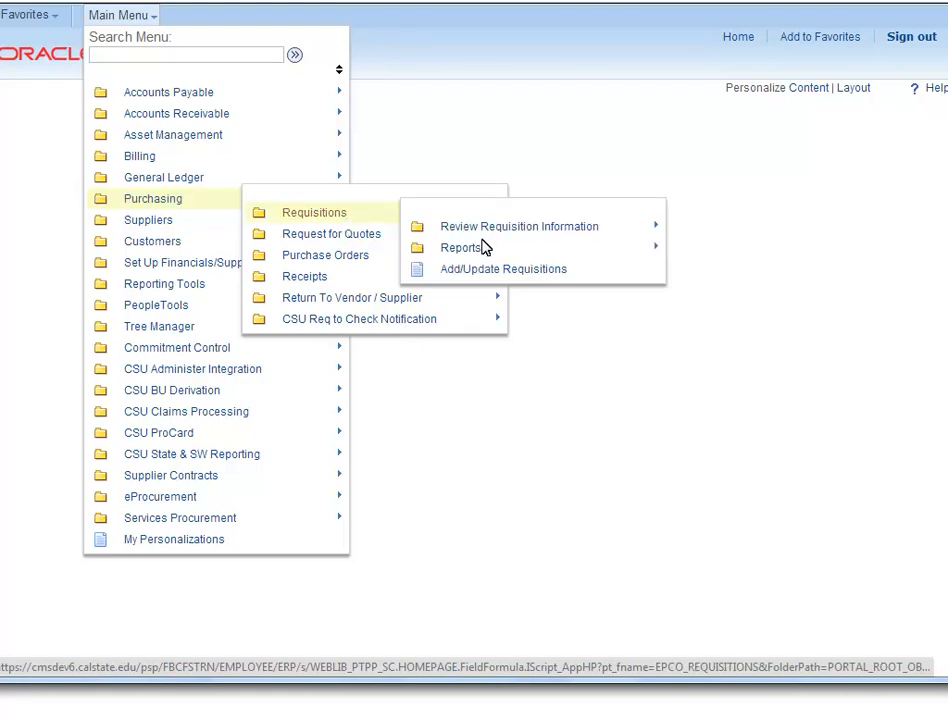
{"action": "left_click", "coordinate": [502, 270]}
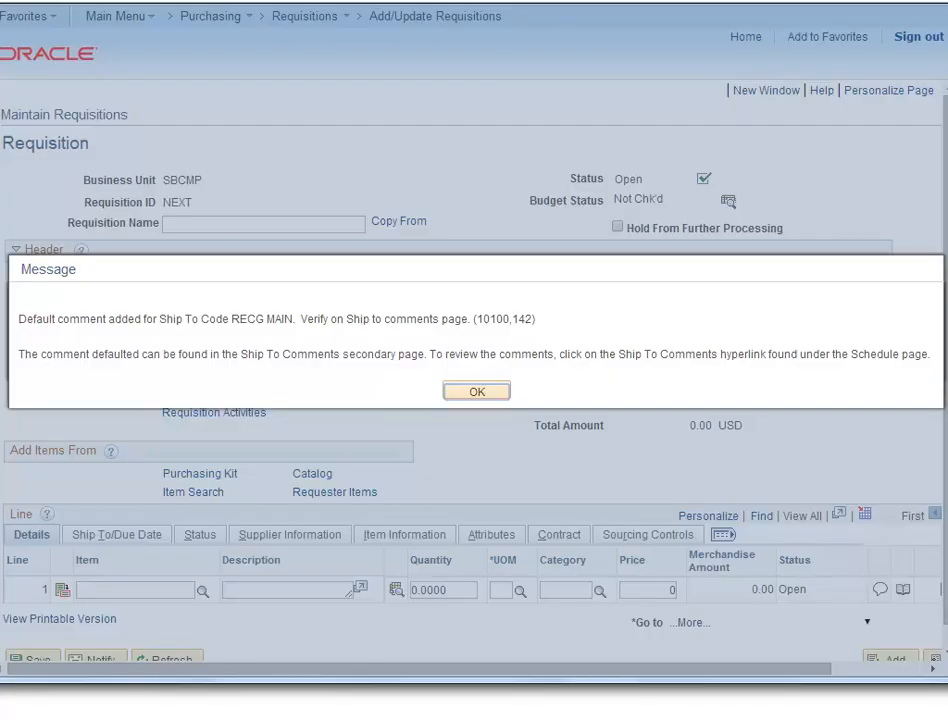
{"action": "key", "text": "Return"}
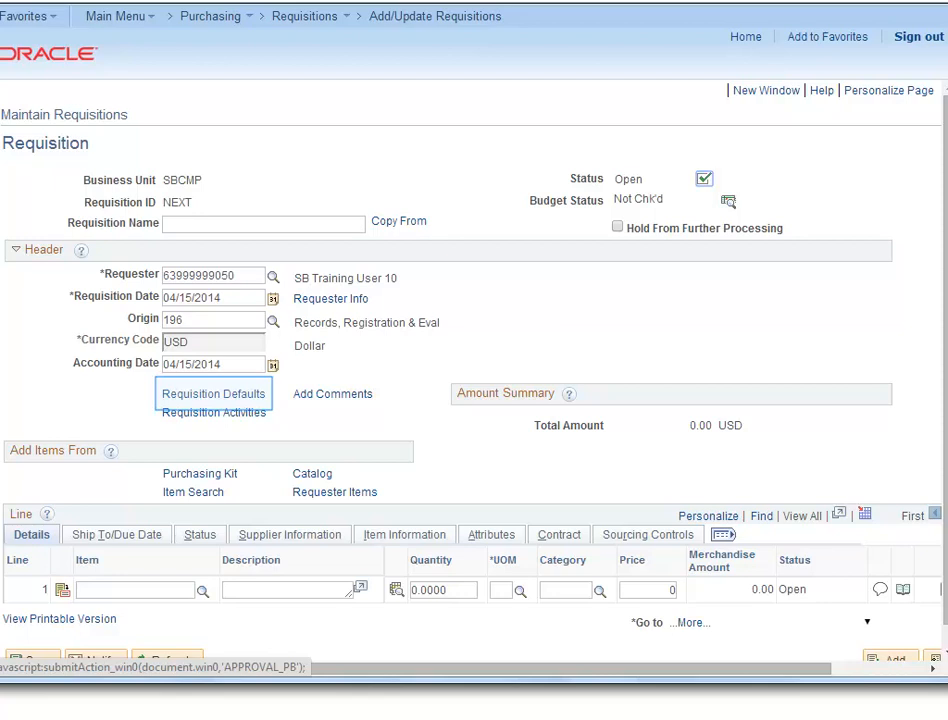
- In the requisition defaults, look up suppliers named "chron" and select Chronicle of Higher Education at the MAIN location
{"action": "left_click", "coordinate": [213, 394]}
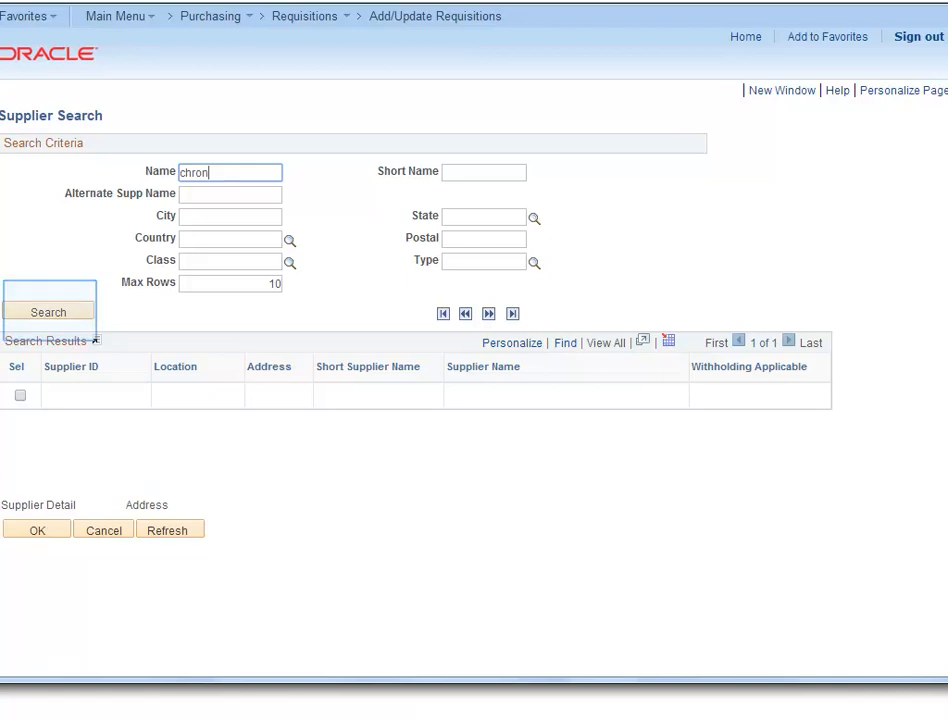
{"action": "left_click", "coordinate": [48, 312]}
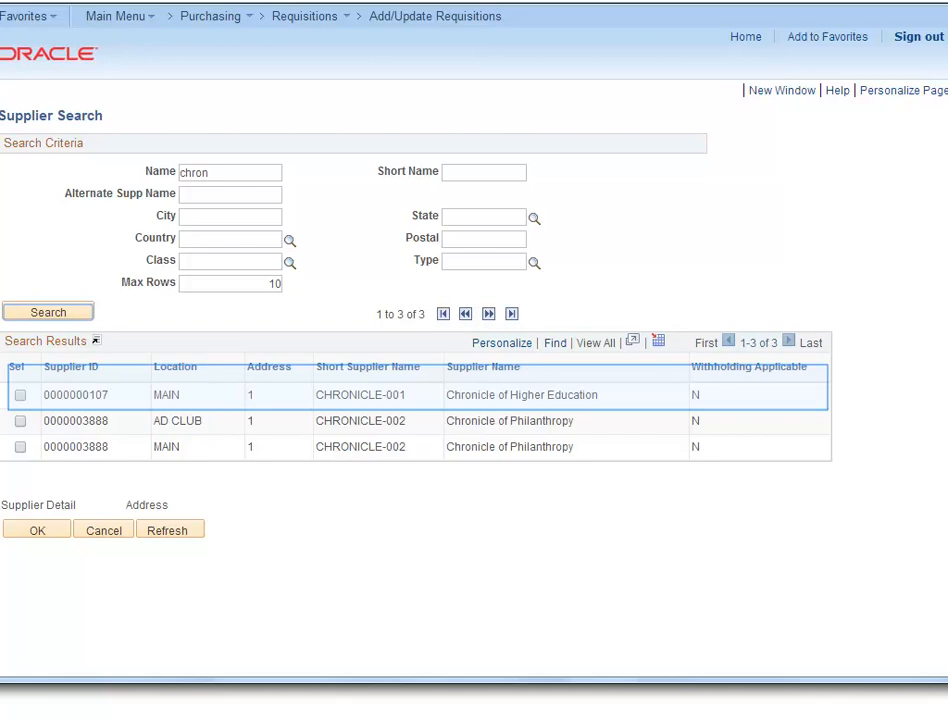
{"action": "left_click", "coordinate": [20, 395]}
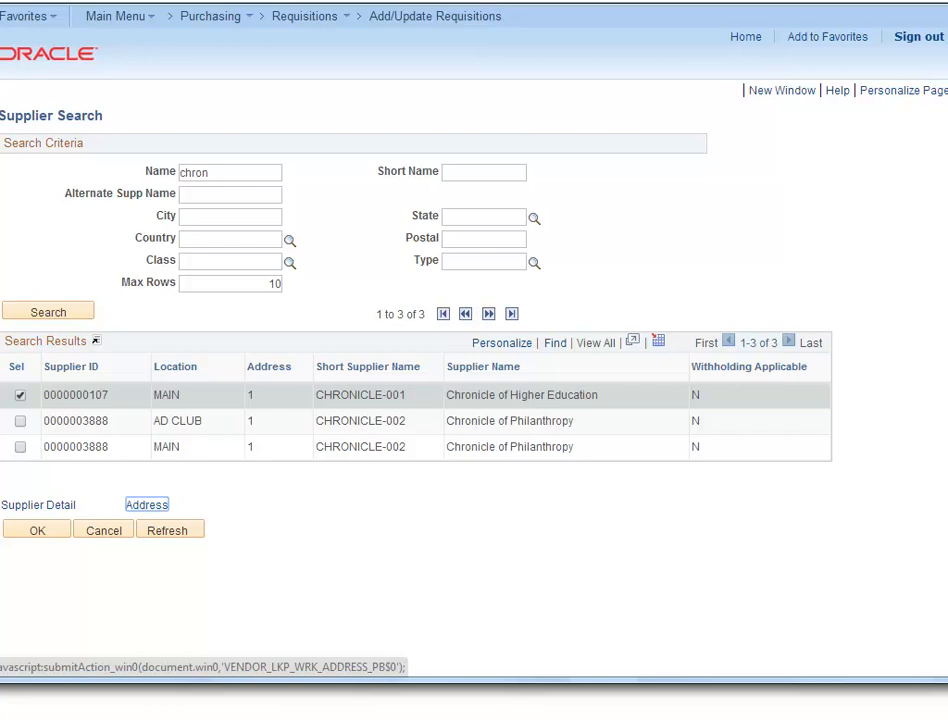
{"action": "key", "text": "Tab"}
{"action": "key", "text": "Return"}
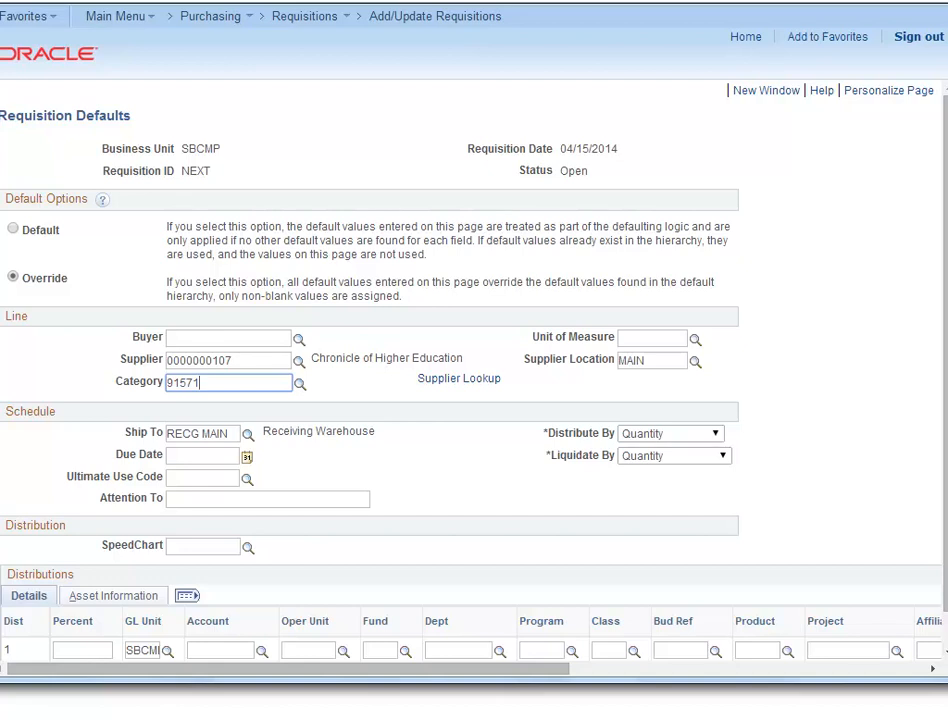
- Set the default line category to 91571 and the unit of measure to SVC
{"action": "left_click", "coordinate": [652, 339]}
{"action": "type", "text": "SVC"}
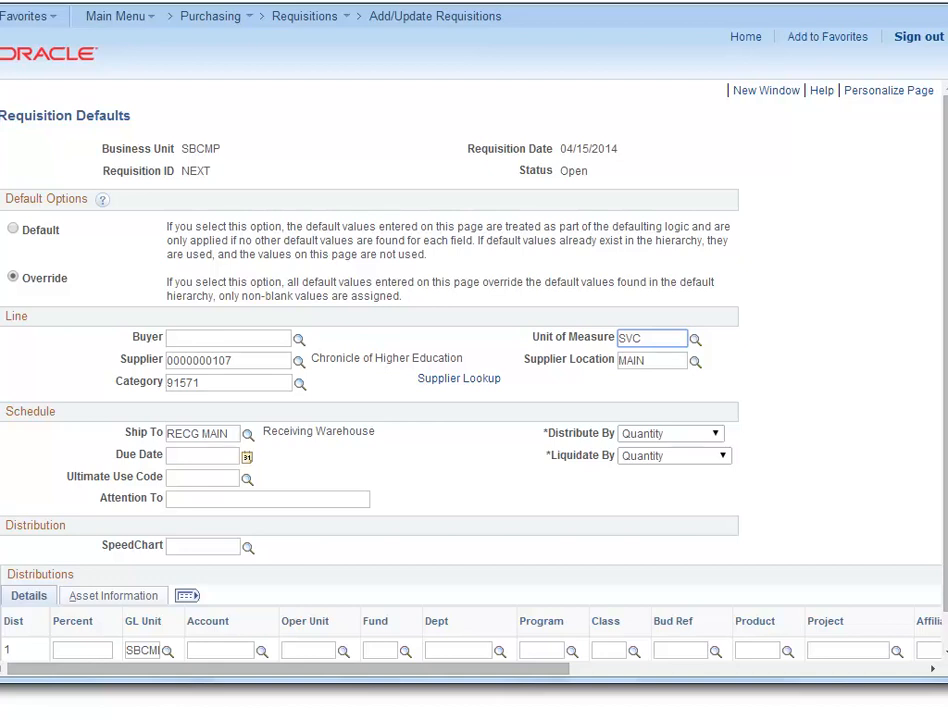
{"action": "key", "text": "Tab"}
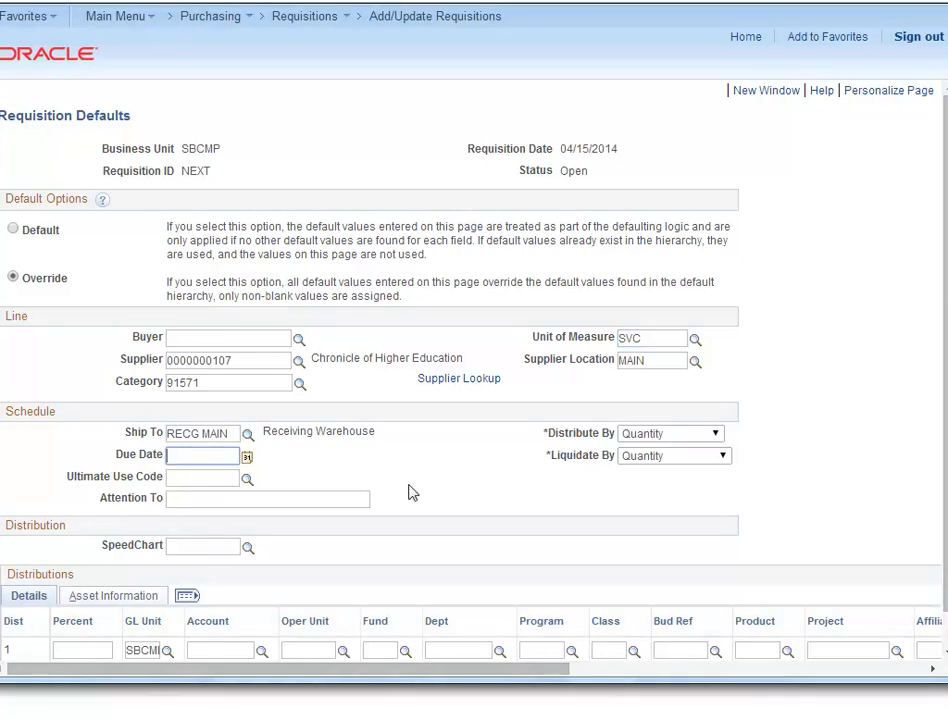
- Set the default distribution to account 660003, fund sb001, department d0820 and program 0606, and accept the defaults
{"action": "scroll", "coordinate": [411, 486], "scroll_direction": "down", "scroll_amount": 2}
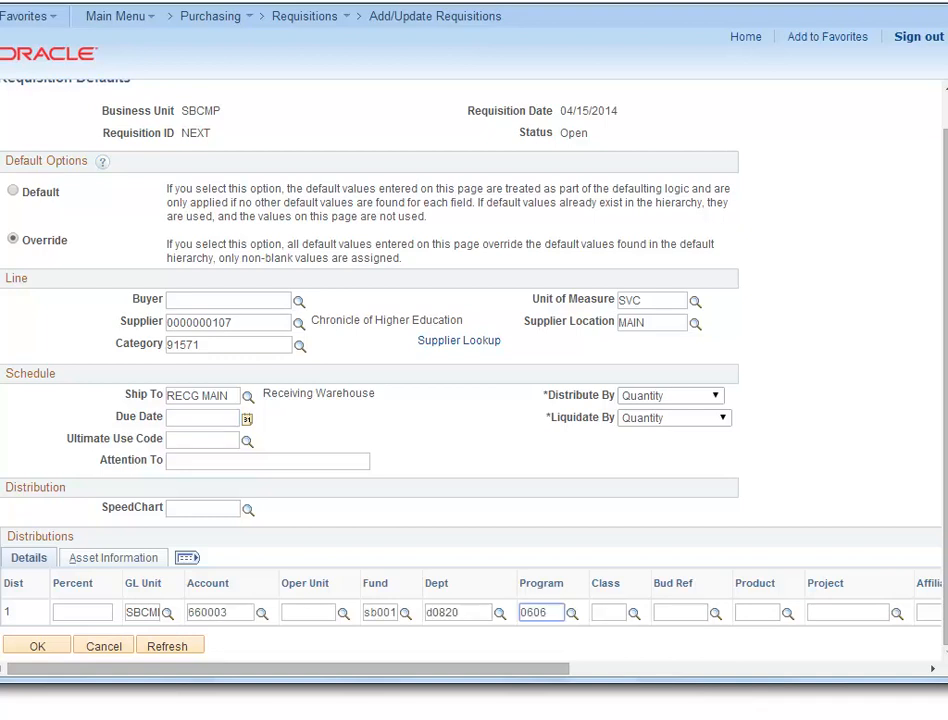
{"action": "left_click_drag", "start_coordinate": [470, 668], "coordinate": [825, 692]}
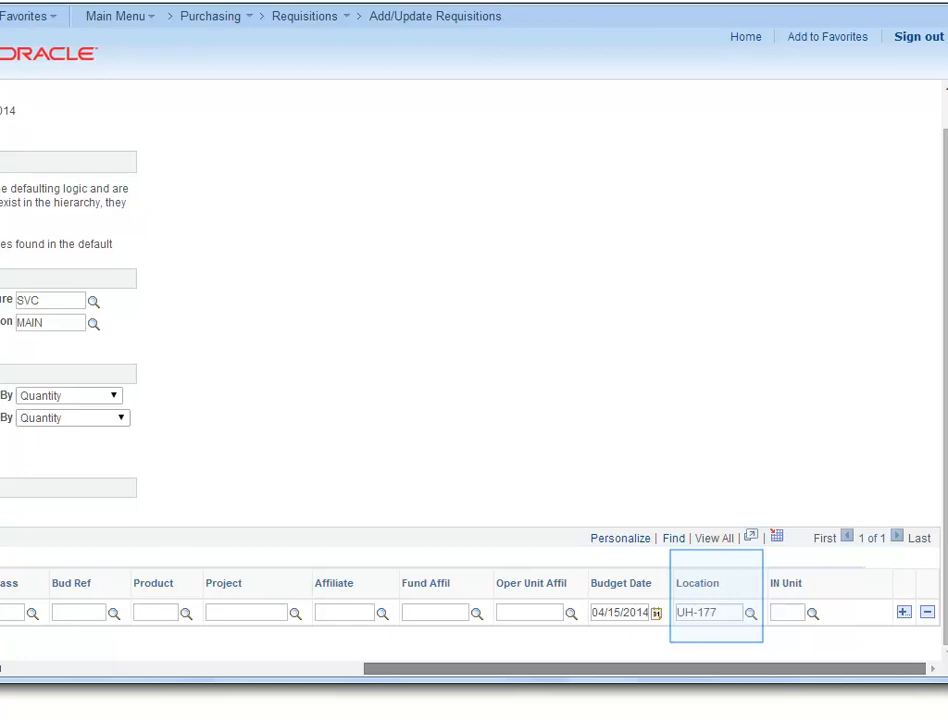
{"action": "left_click_drag", "start_coordinate": [767, 669], "coordinate": [410, 669]}
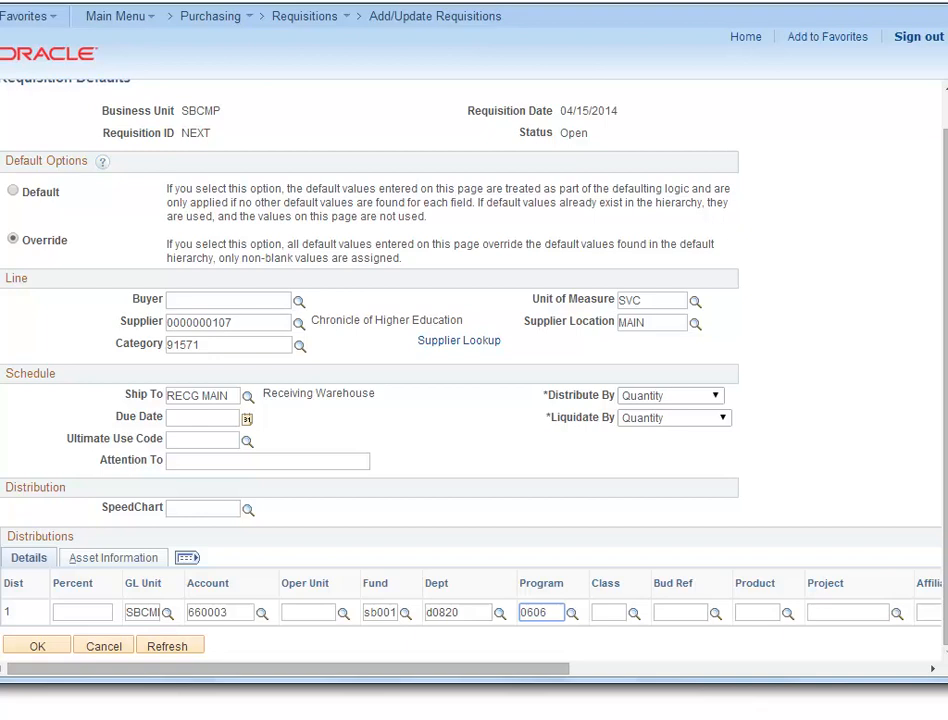
{"action": "left_click", "coordinate": [37, 646]}
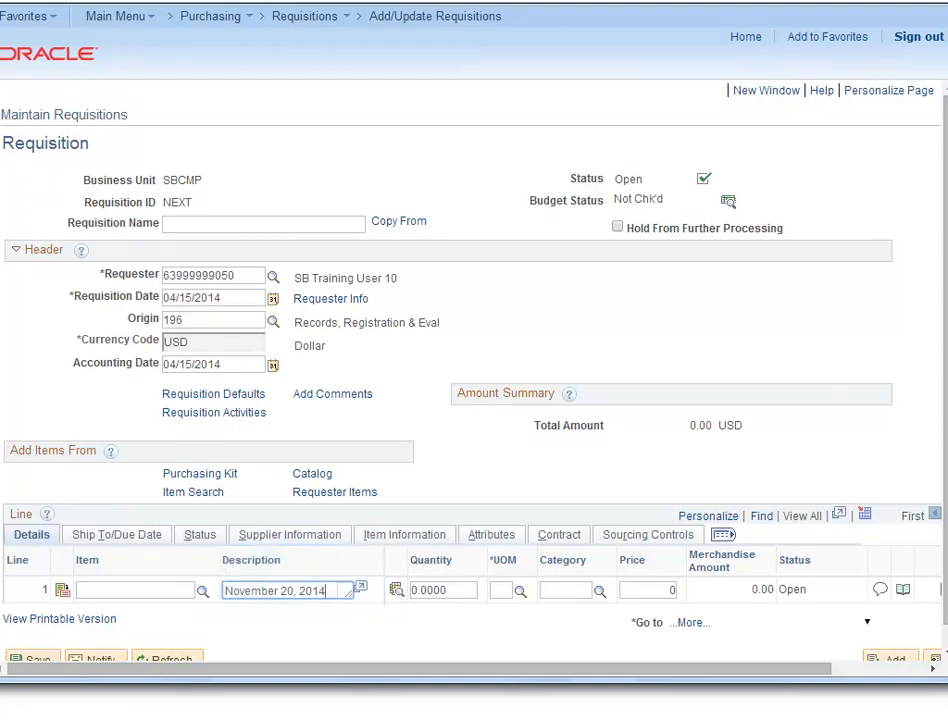
- Describe line 1 as "Display Ad for Water Environmental Chemist, Faculty Position, Run Date: November 20, 2014", with quantity 1 and price 364
{"action": "left_click_drag", "start_coordinate": [450, 591], "coordinate": [403, 593]}
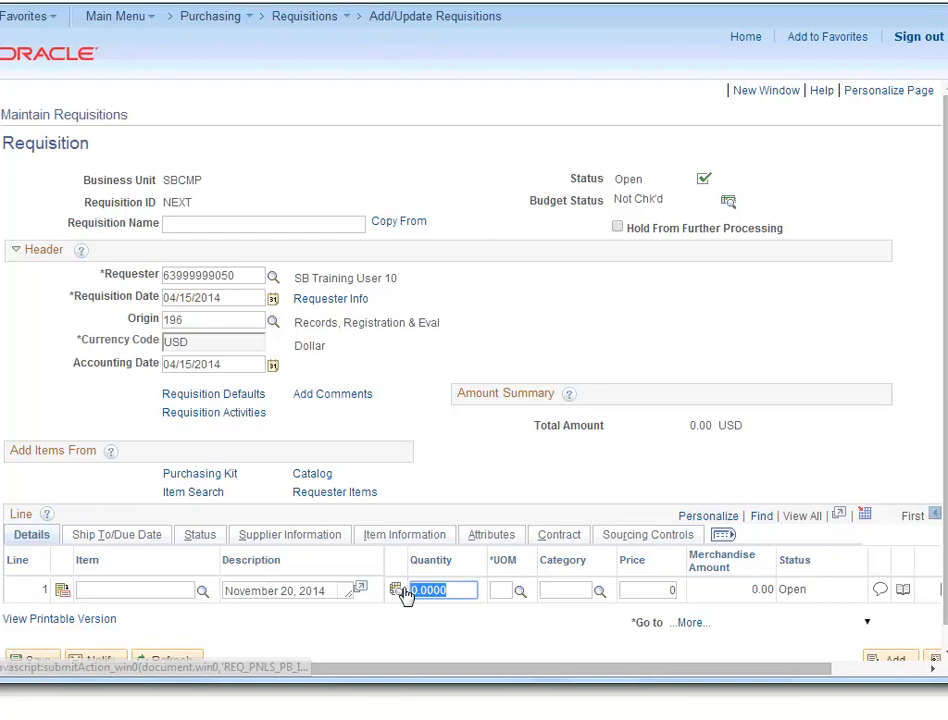
{"action": "type", "text": "1"}
{"action": "key", "text": "Tab"}
{"action": "key", "text": "Tab"}
{"action": "key", "text": "Tab"}
{"action": "type", "text": "364."}
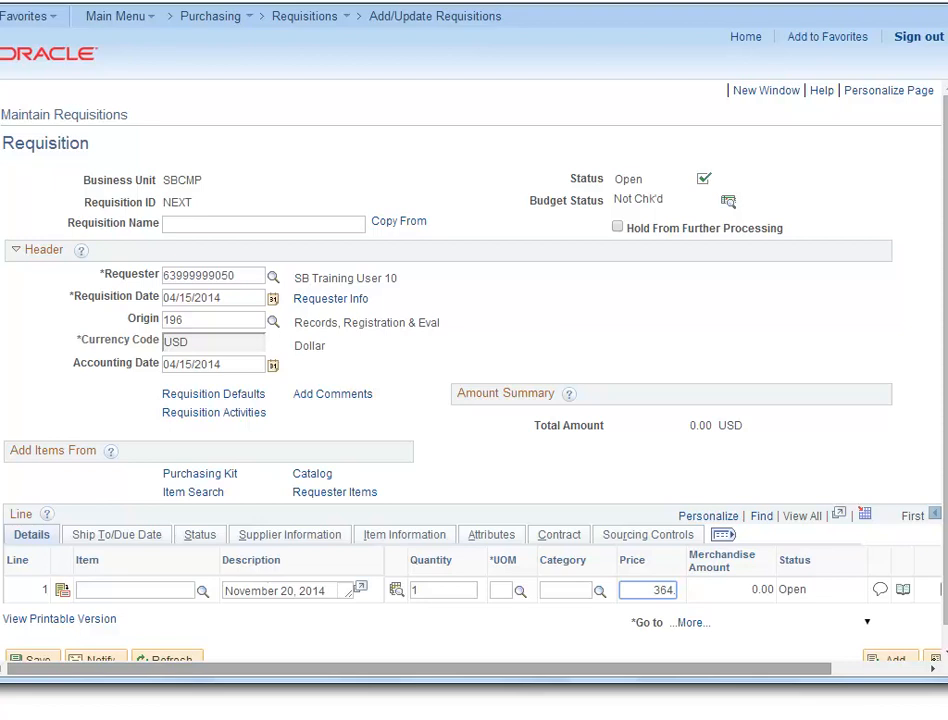
{"action": "left_click_drag", "start_coordinate": [800, 672], "coordinate": [941, 684]}
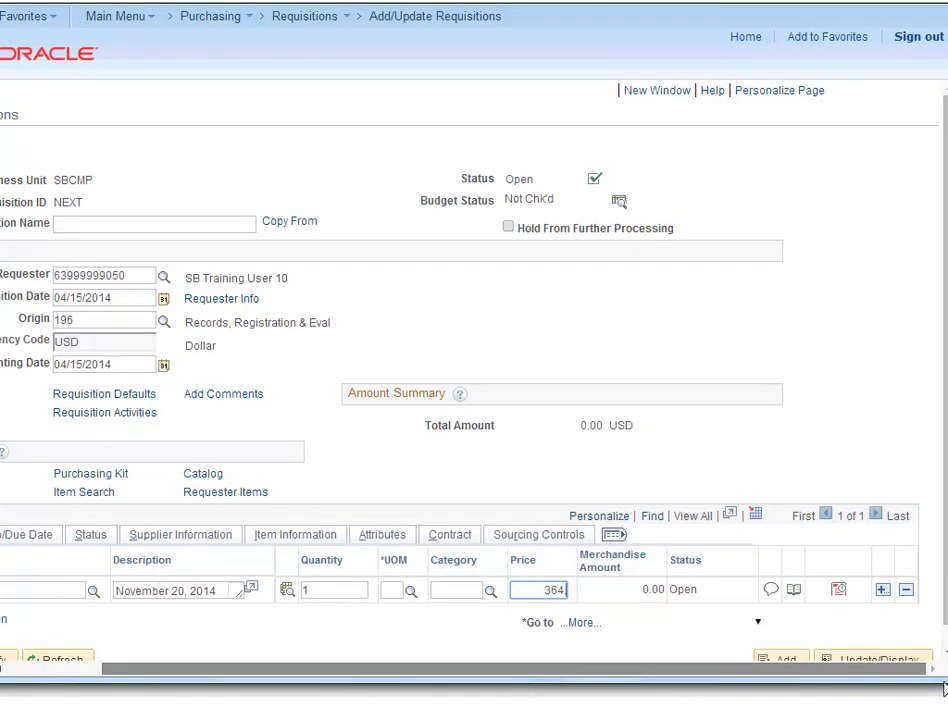
{"action": "left_click_drag", "start_coordinate": [939, 687], "coordinate": [766, 683]}
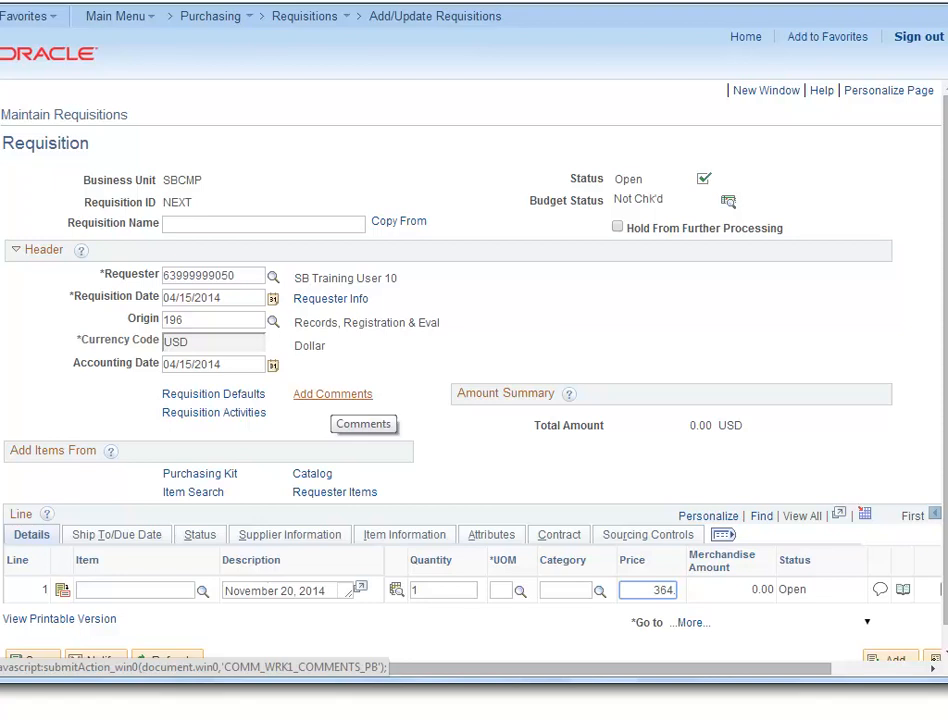
- Add header comments to the requisition, save it and approve it
{"action": "left_click", "coordinate": [332, 394]}
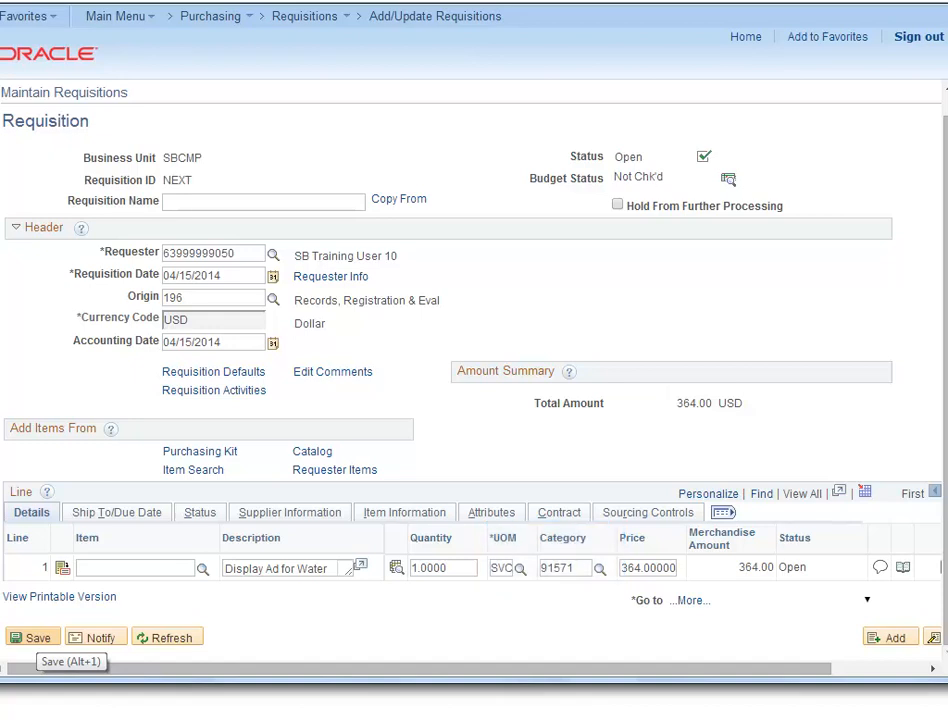
{"action": "left_click", "coordinate": [38, 638]}
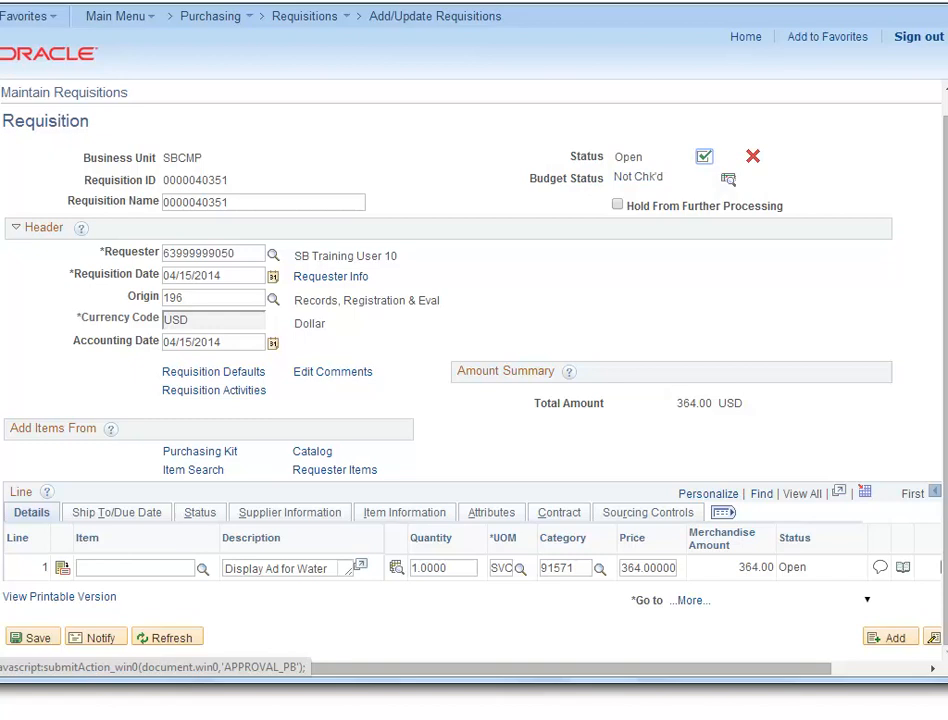
{"action": "left_click", "coordinate": [704, 156]}
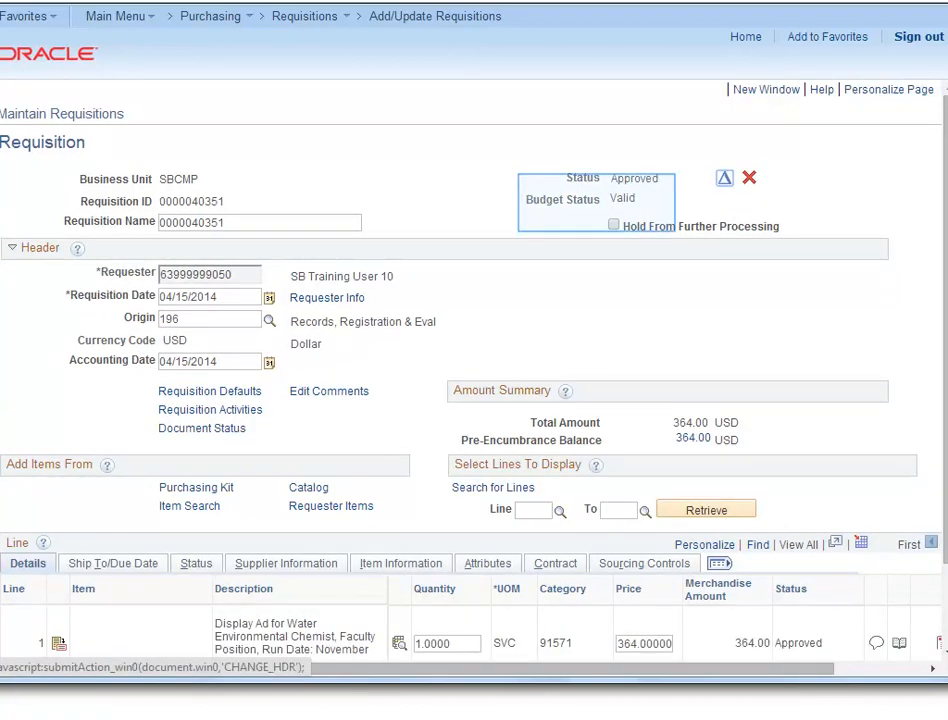
- Generate the approved requisition's printable version, agreeing to save the document, and open the Report Manager
{"action": "scroll", "coordinate": [757, 322], "scroll_direction": "down", "scroll_amount": 2}
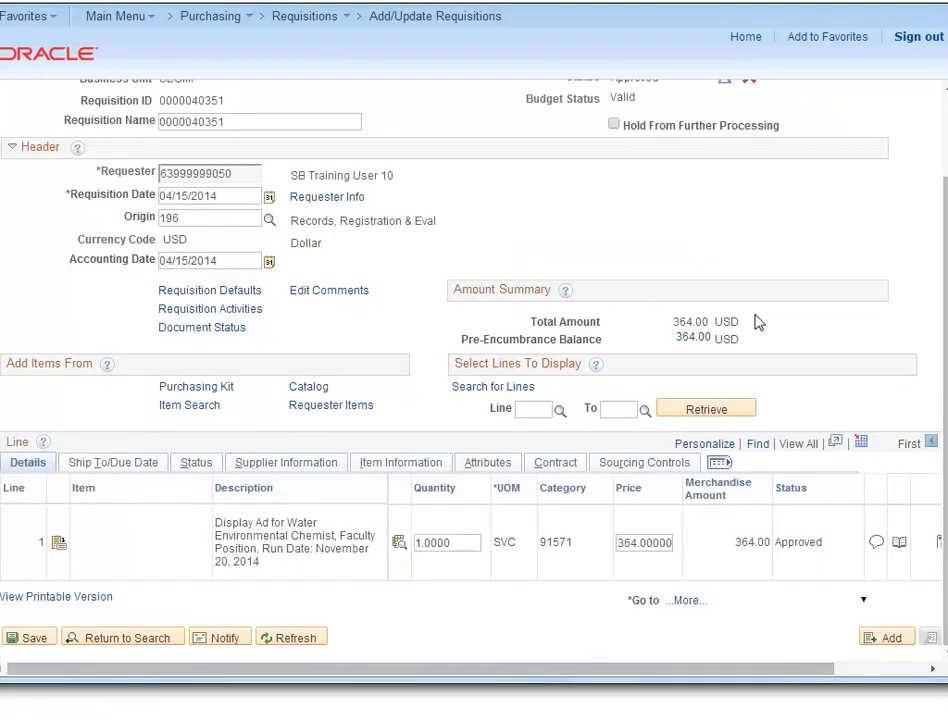
{"action": "left_click", "coordinate": [56, 596]}
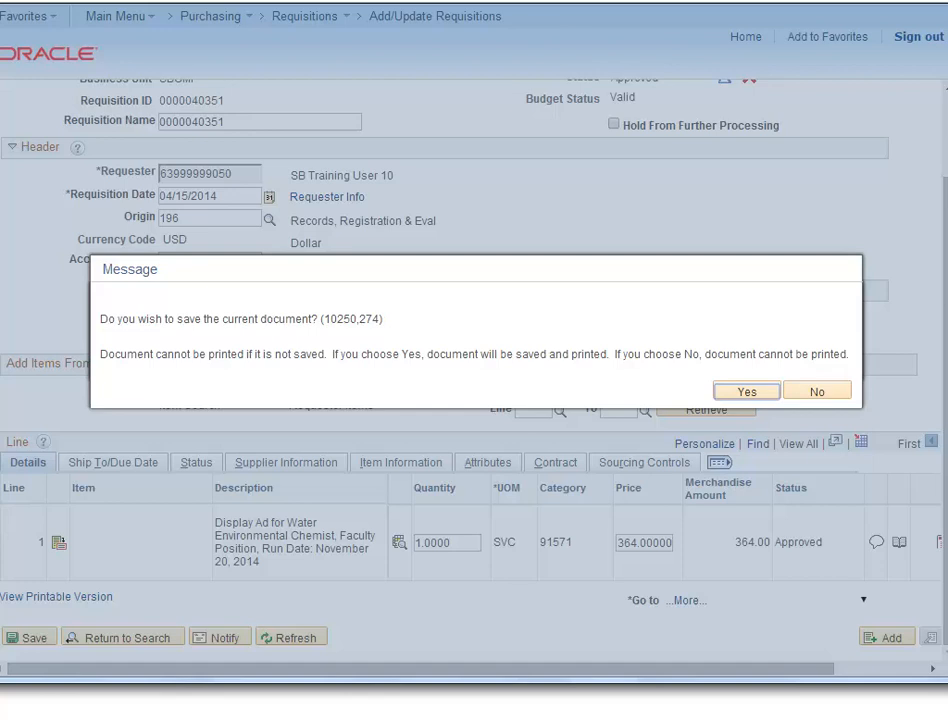
{"action": "key", "text": "Return"}
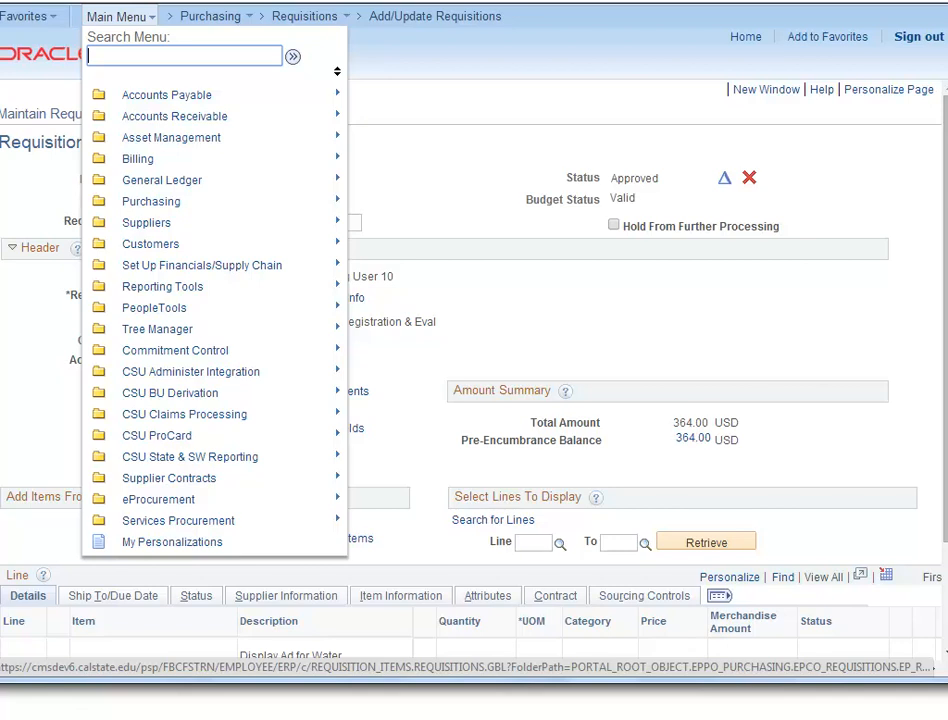
{"action": "left_click", "coordinate": [162, 287]}
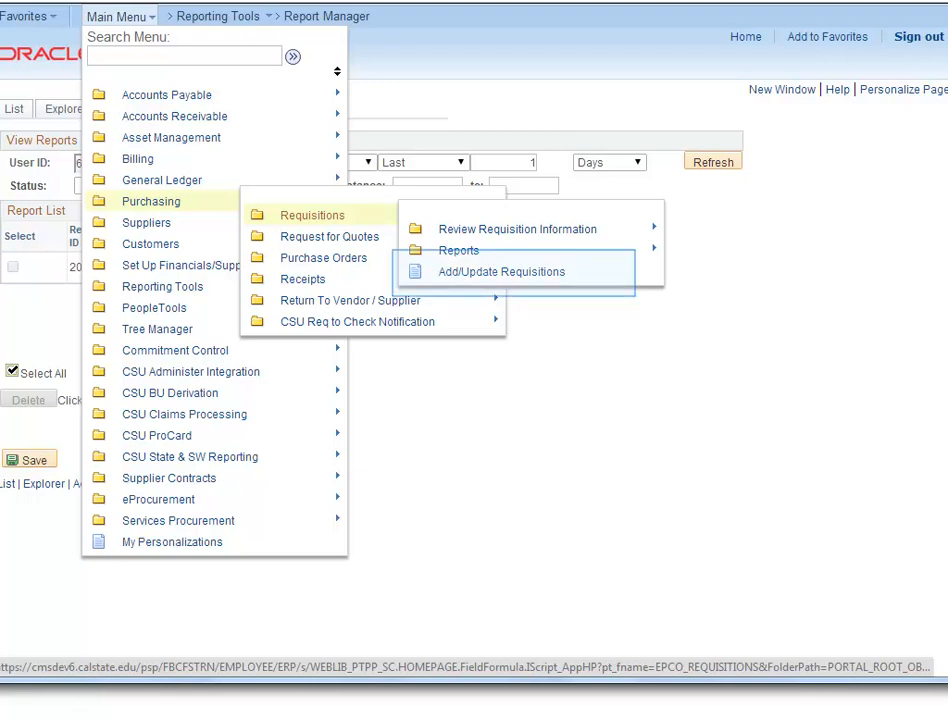
- Search the existing SBCMP requisitions by requester and open the newly approved one to review its line details
{"action": "left_click", "coordinate": [502, 272]}
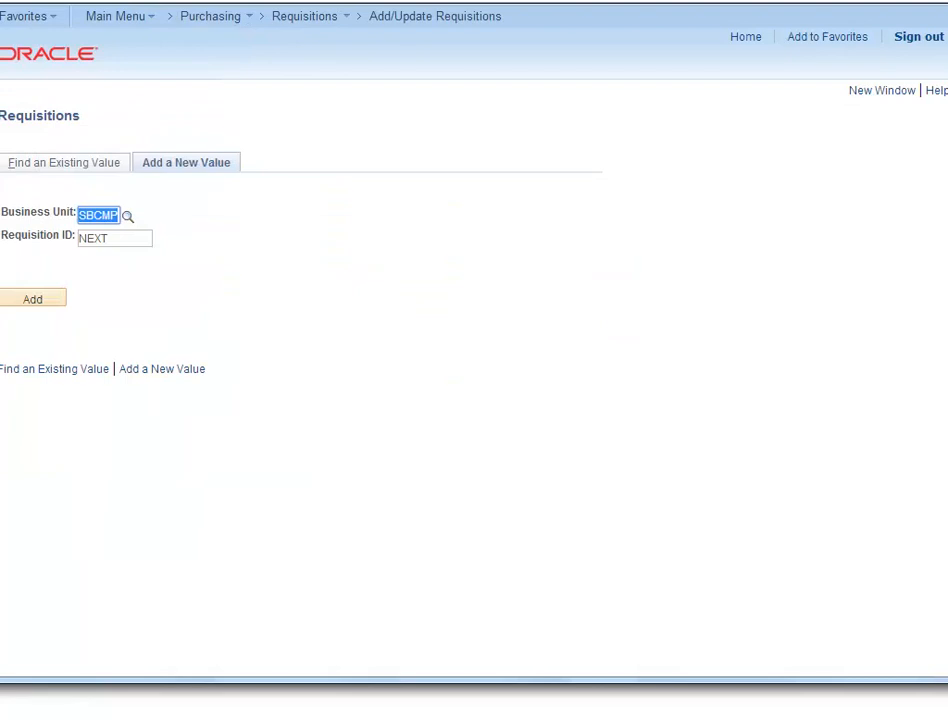
{"action": "left_click", "coordinate": [63, 162]}
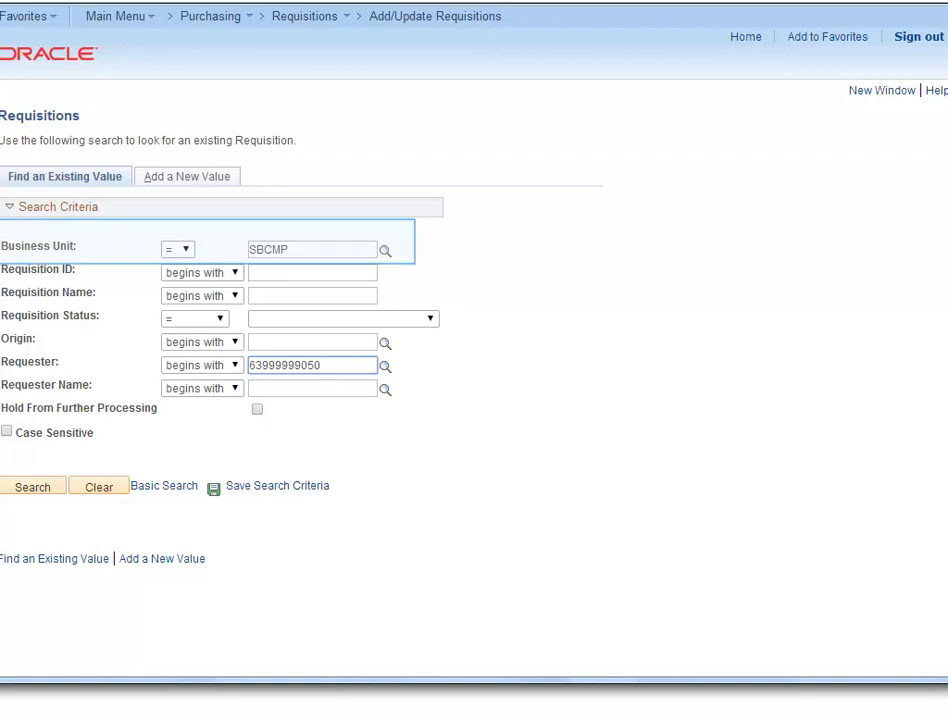
{"action": "left_click", "coordinate": [32, 487]}
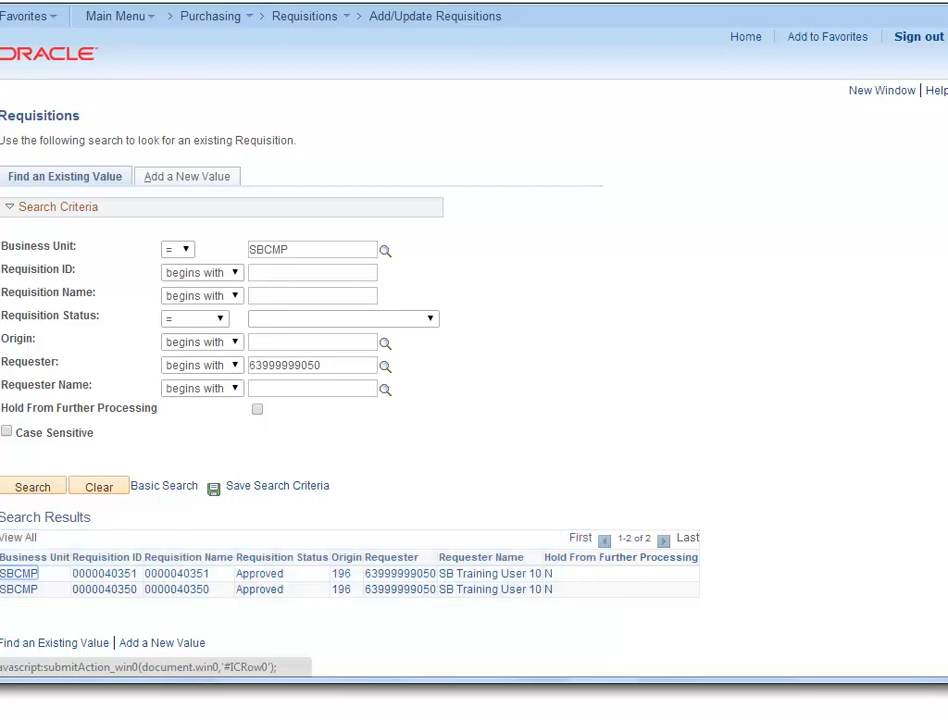
{"action": "scroll", "coordinate": [867, 423], "scroll_direction": "down", "scroll_amount": 2}
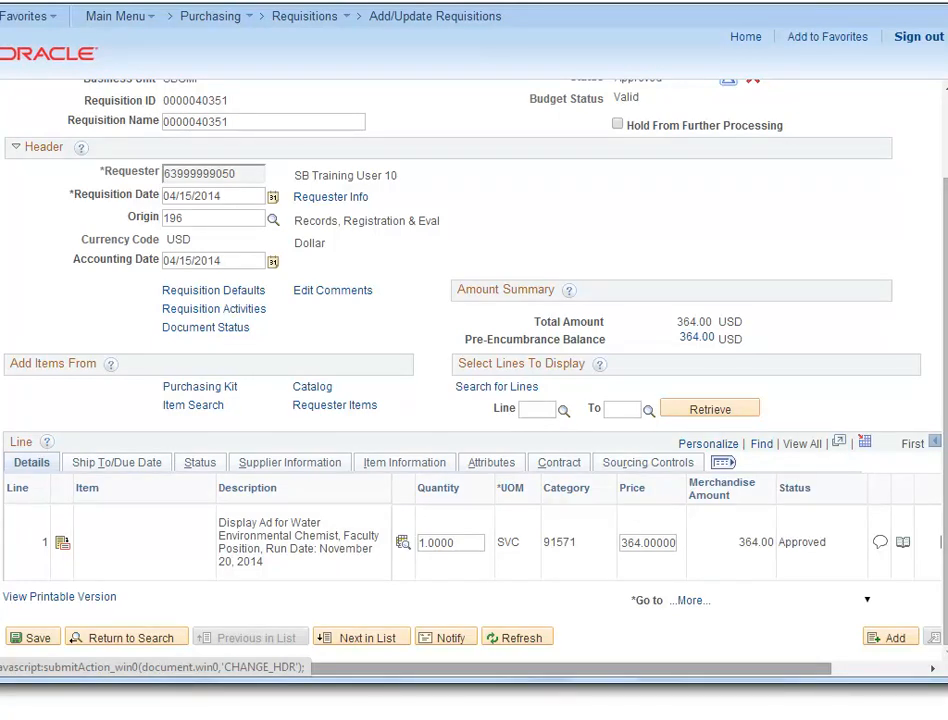
{"action": "left_click_drag", "start_coordinate": [590, 668], "coordinate": [685, 668]}
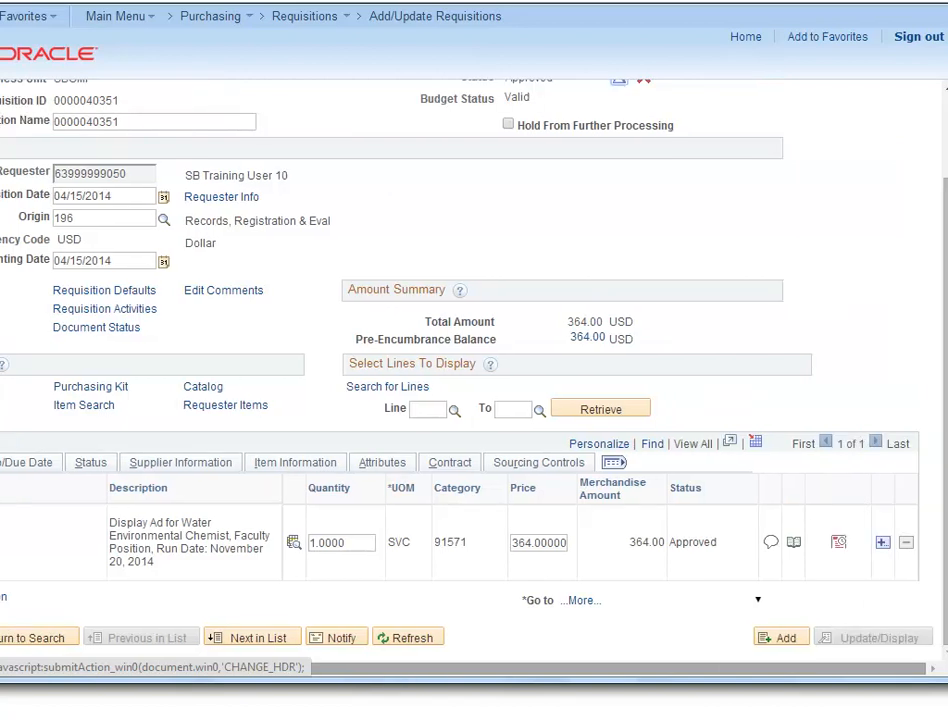